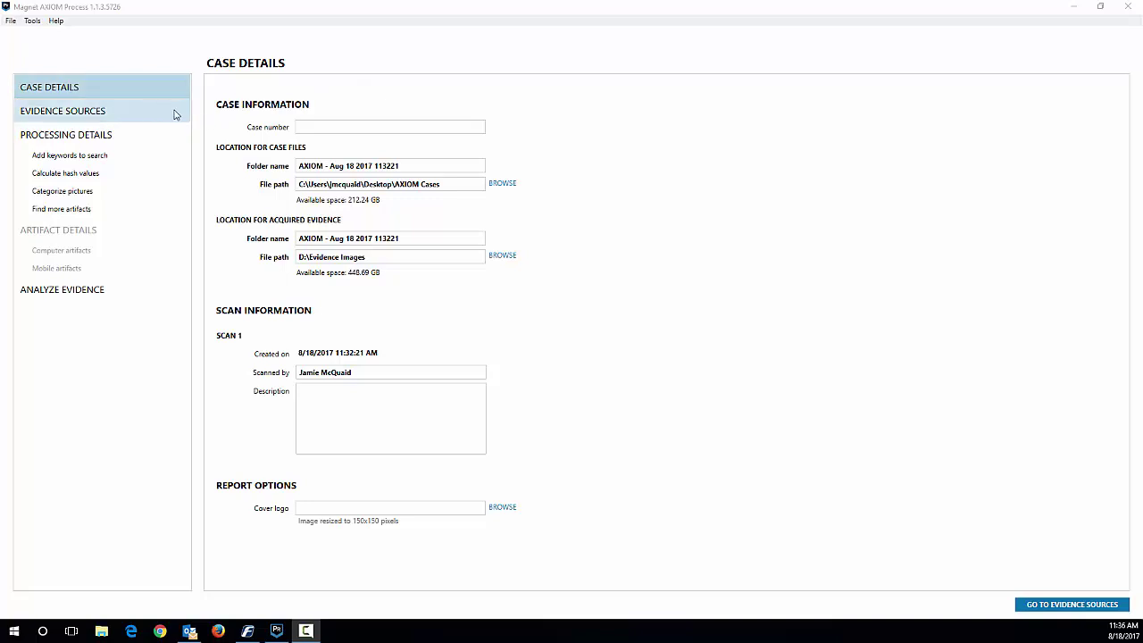
# - Start acquiring a Computer source from Evidence Sources; only the 931.51 GB PhysicalDrive1 is listed
pyautogui.click(120, 114)
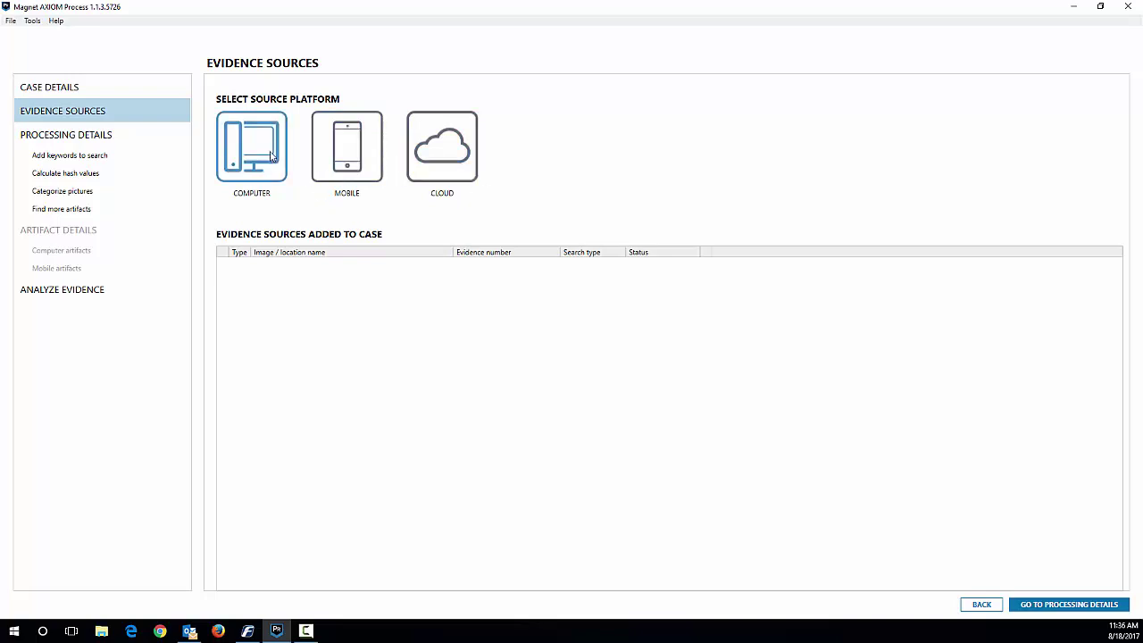
pyautogui.click(271, 156)
pyautogui.click(332, 149)
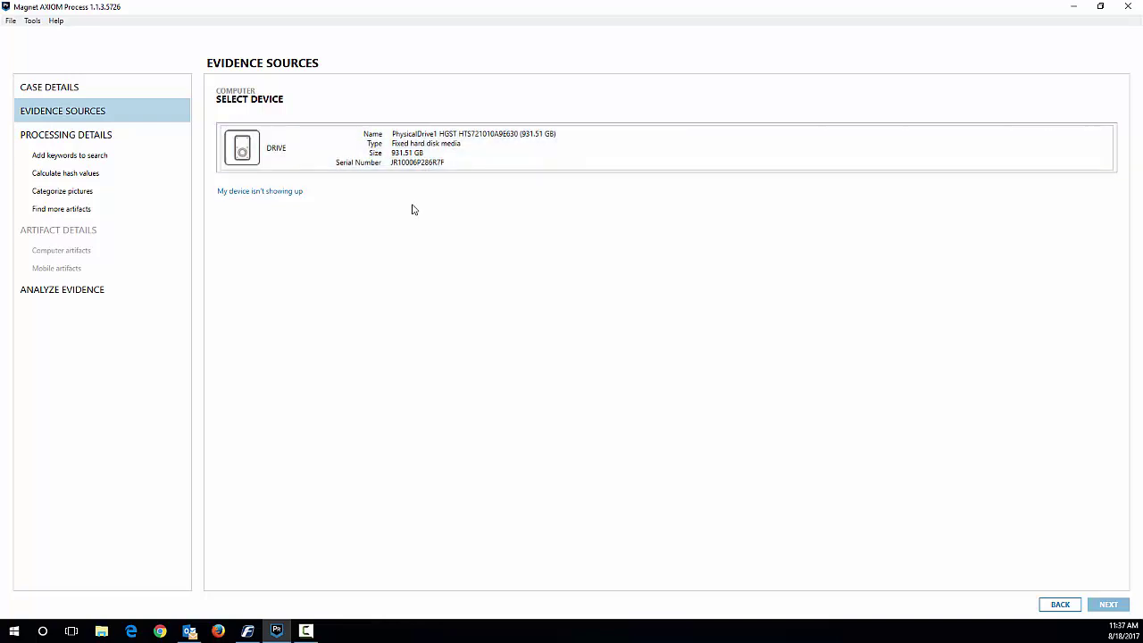
# - Return AXIOM to Case Details and bring up the F-Response console showing mf-demo2's six targets
pyautogui.click(117, 89)
pyautogui.click(248, 630)
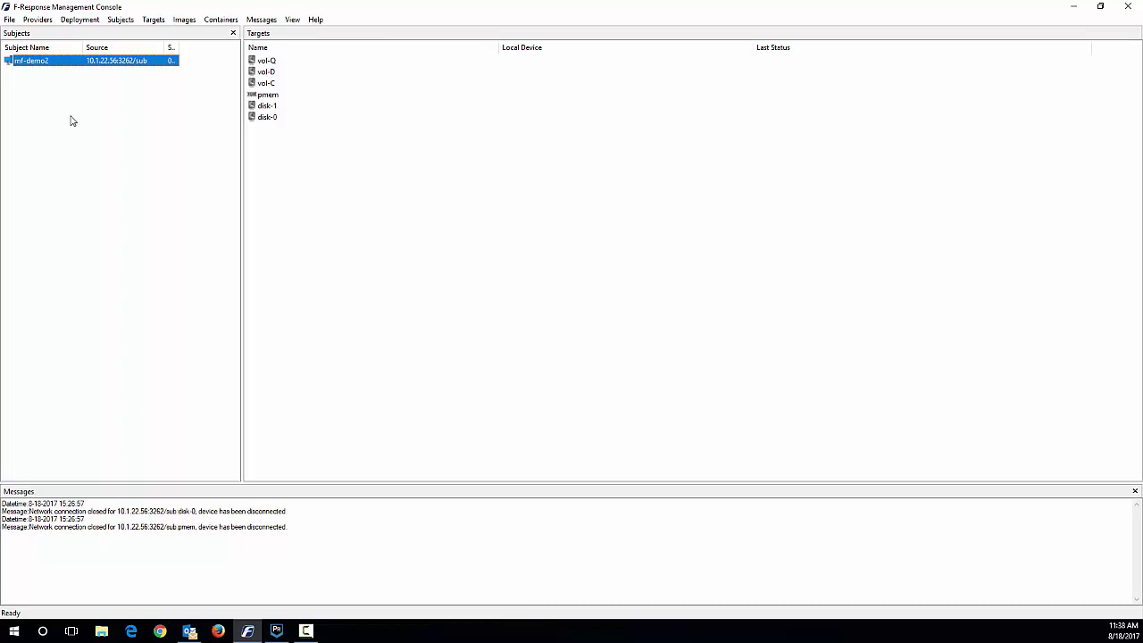
pyautogui.click(87, 20)
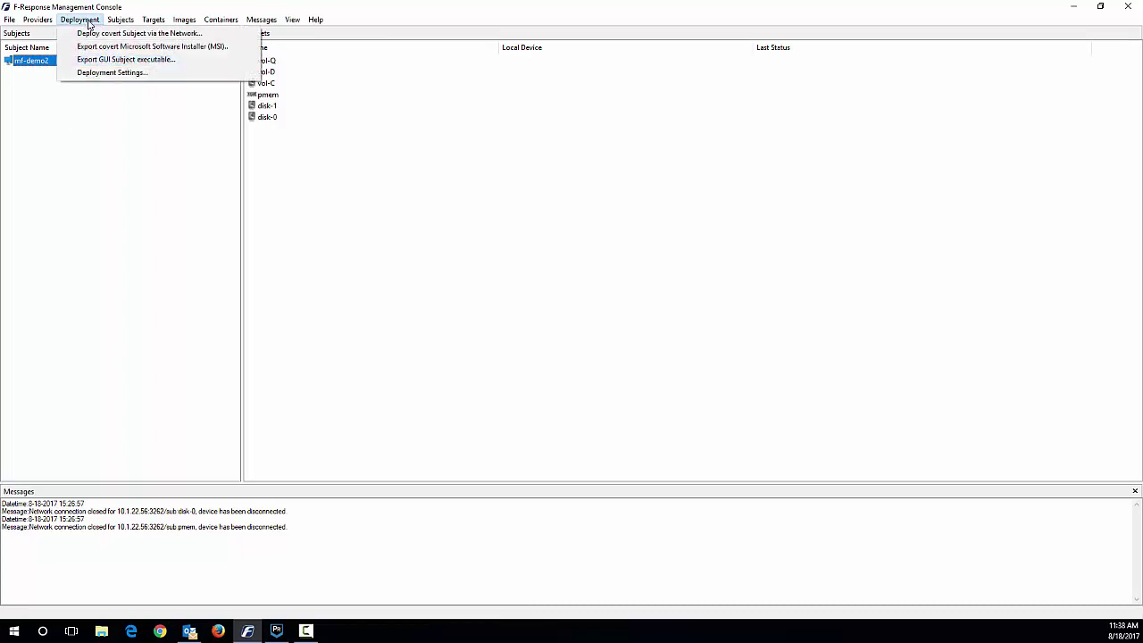
pyautogui.click(137, 60)
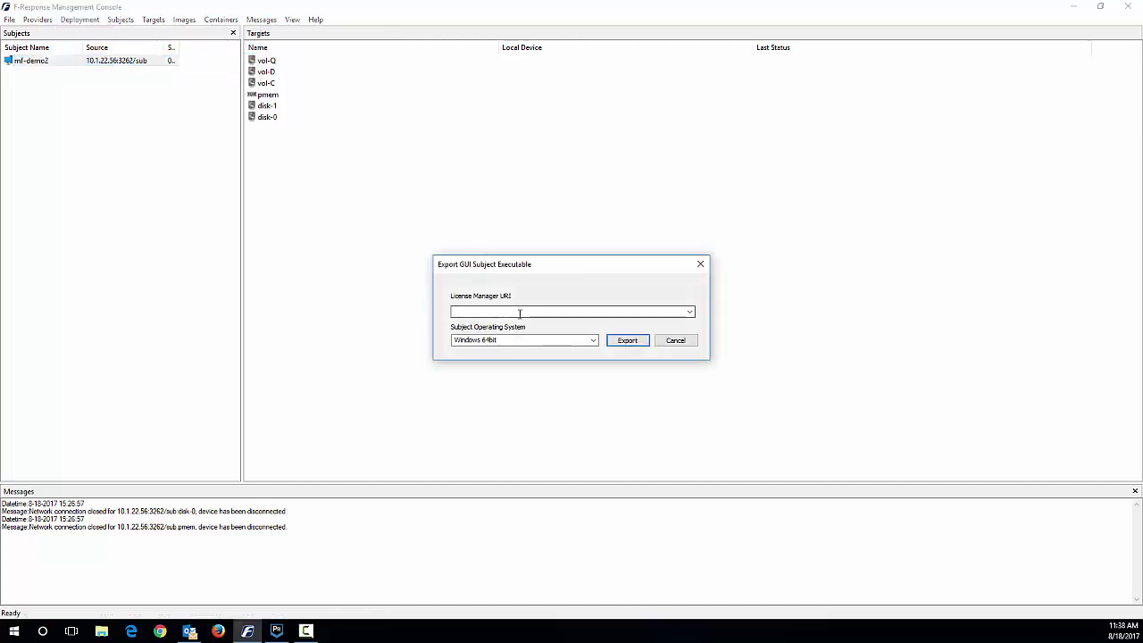
pyautogui.click(689, 310)
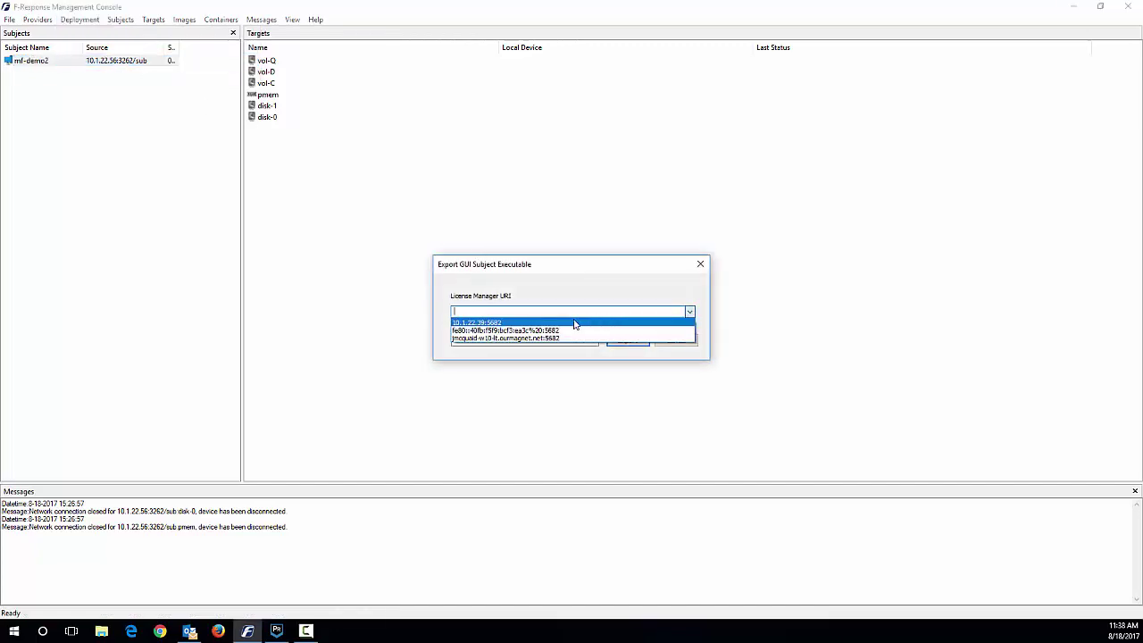
pyautogui.click(523, 340)
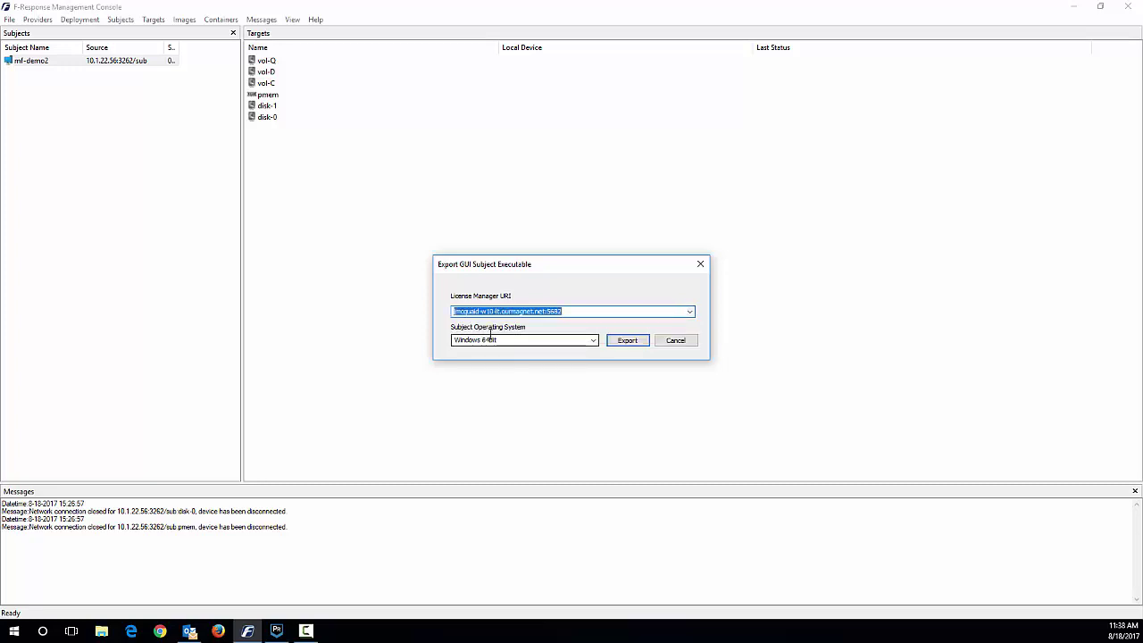
pyautogui.click(701, 266)
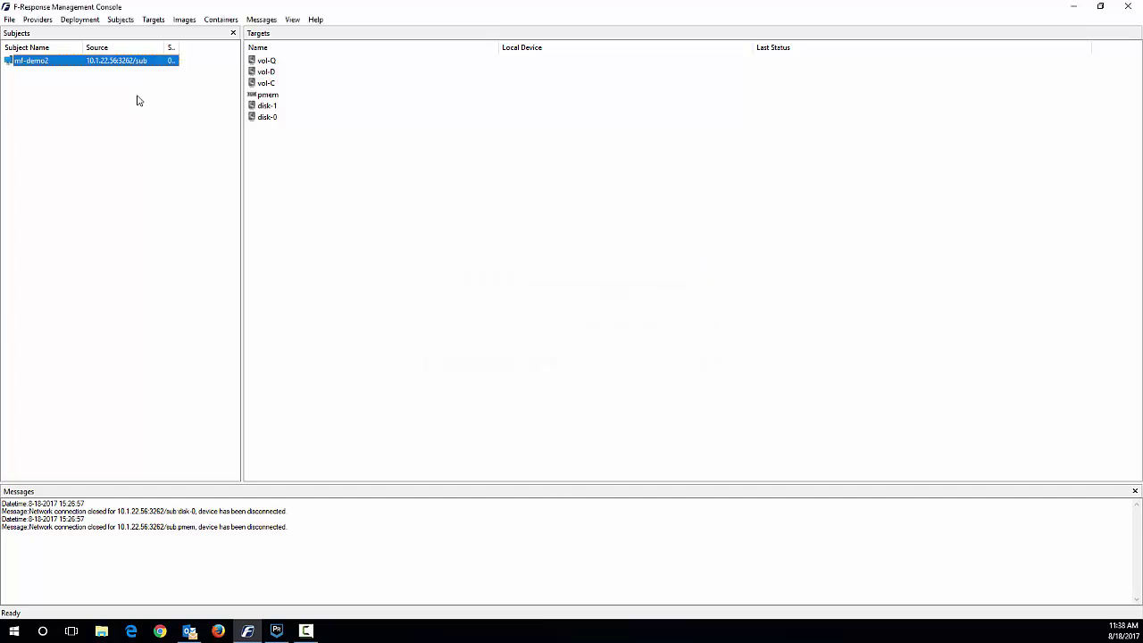
pyautogui.click(77, 21)
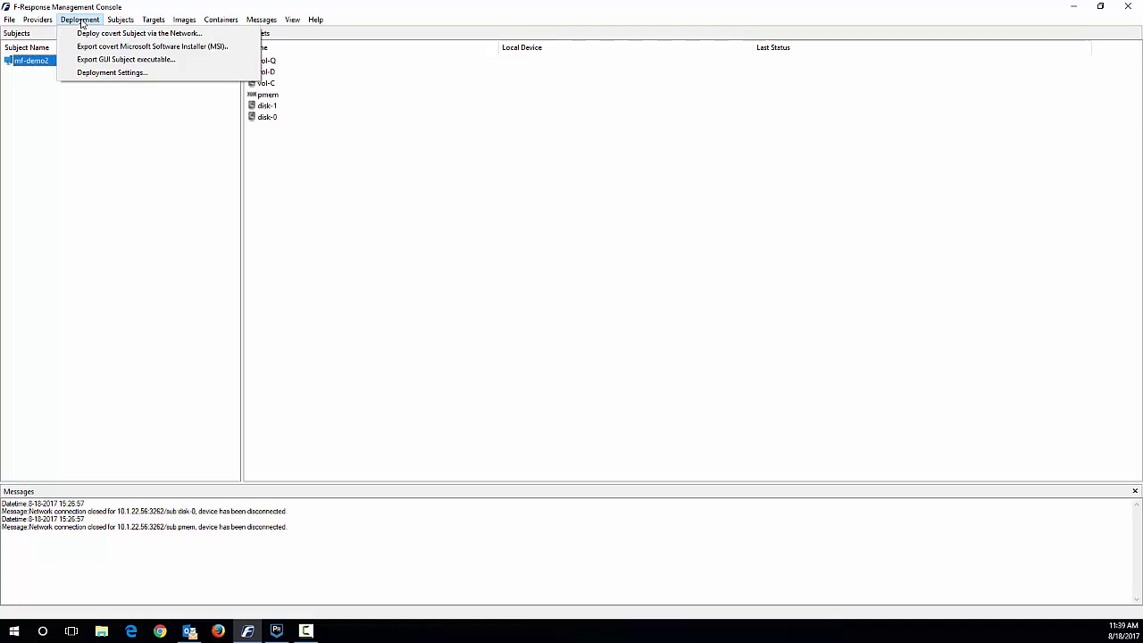
pyautogui.click(80, 20)
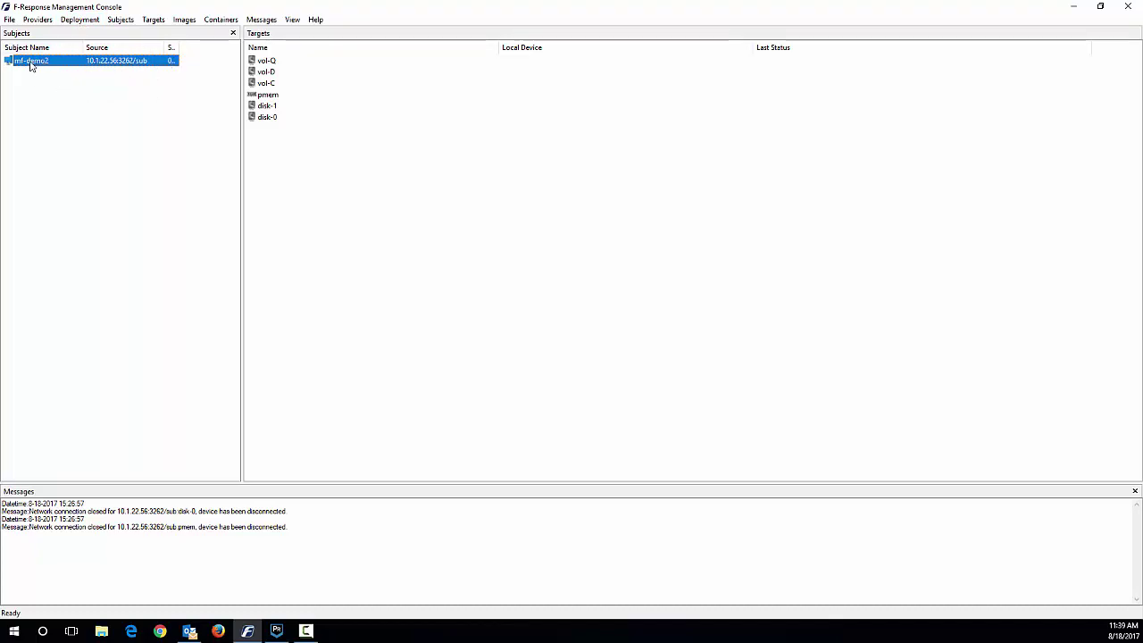
pyautogui.moveTo(41, 66)
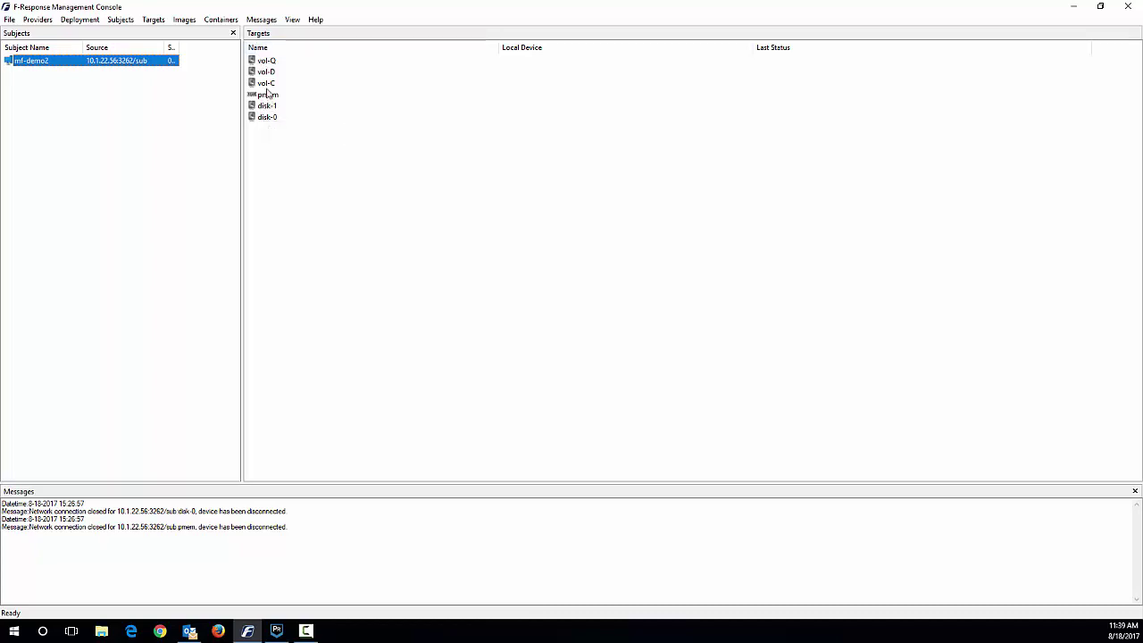
# - Attach disk-0 and pmem targets, mapping them to local PhysicalDrive2 and PhysicalDrive3
pyautogui.moveTo(269, 101)
pyautogui.click(268, 119)
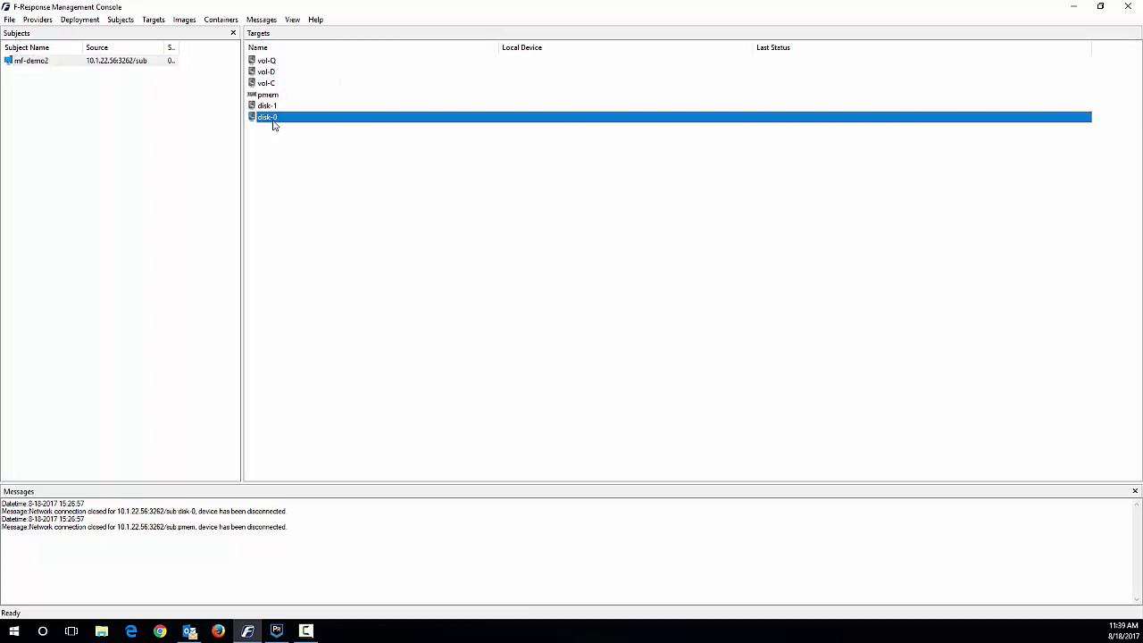
pyautogui.rightClick(269, 125)
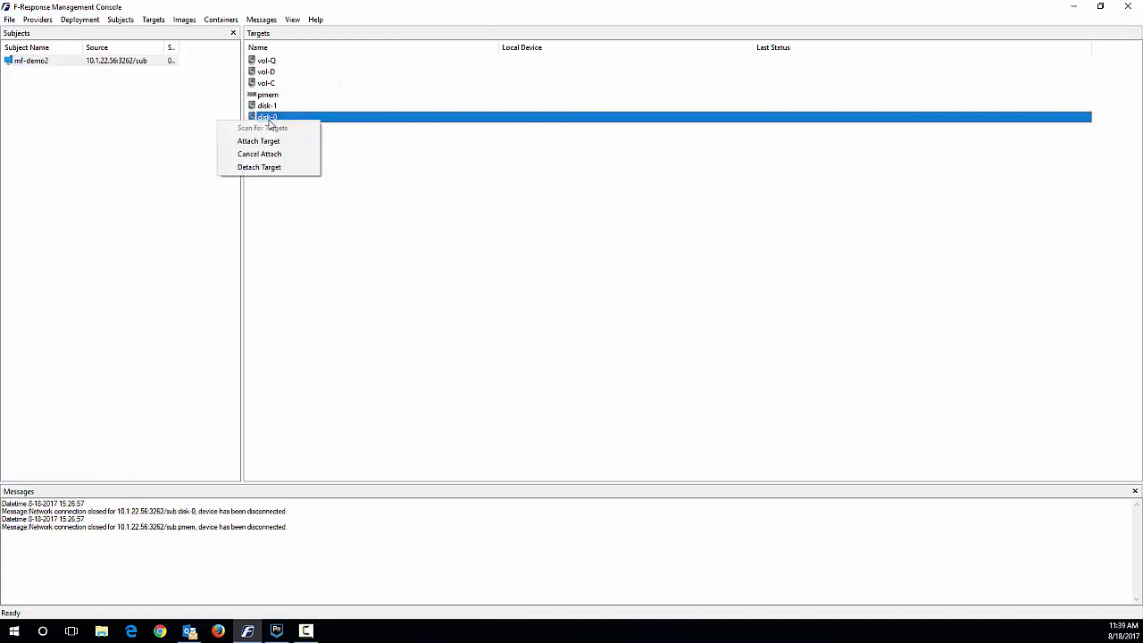
pyautogui.click(287, 140)
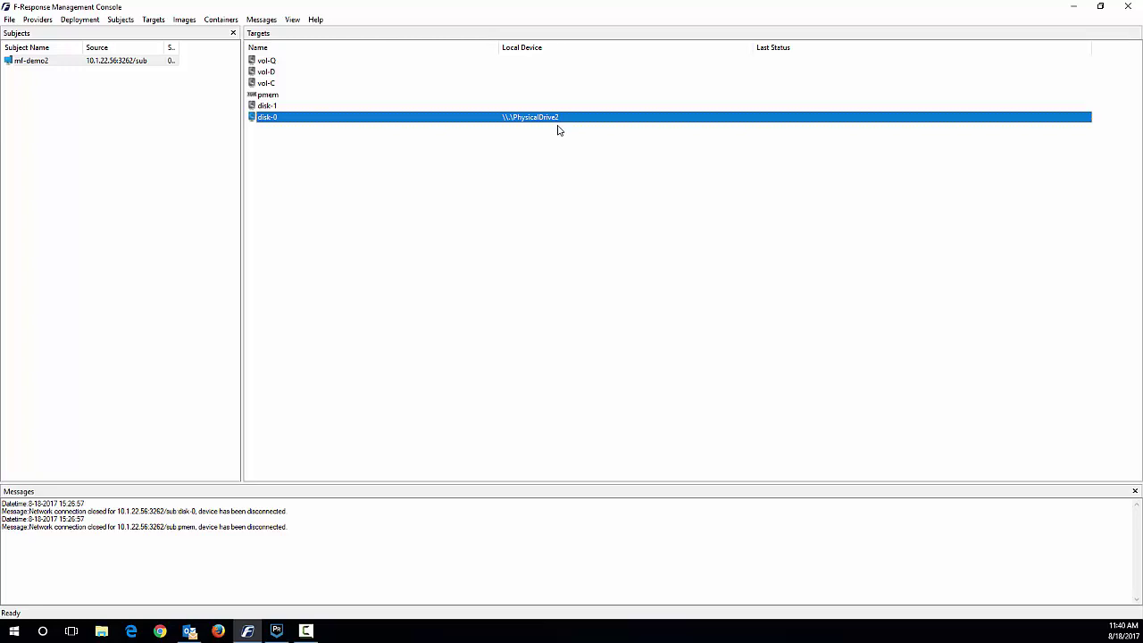
pyautogui.rightClick(261, 93)
pyautogui.click(291, 118)
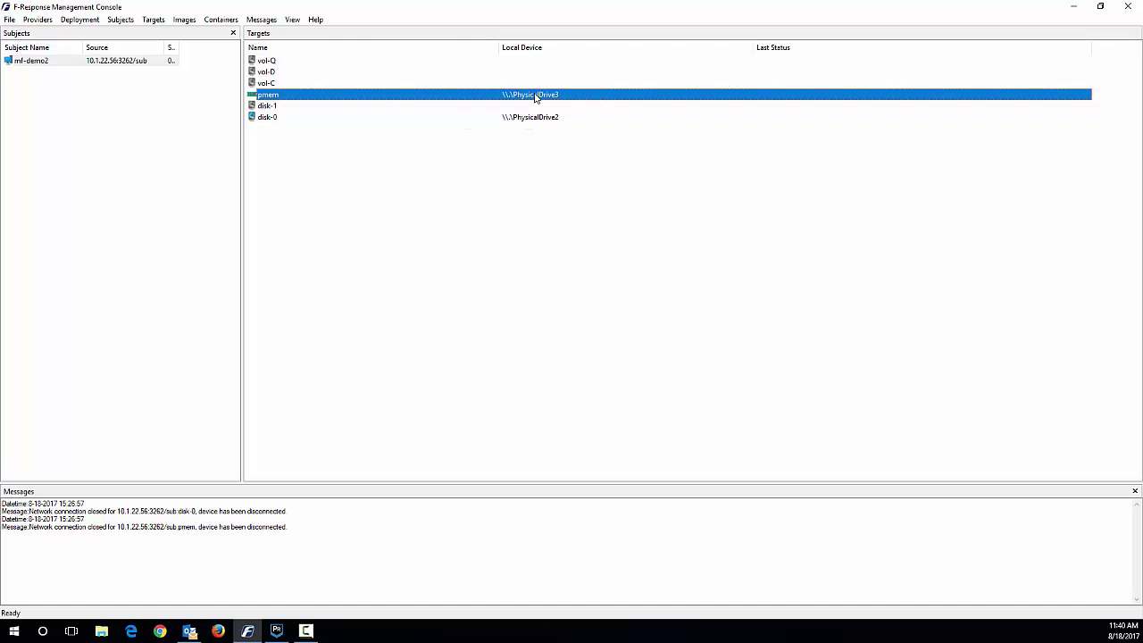
pyautogui.moveTo(273, 111)
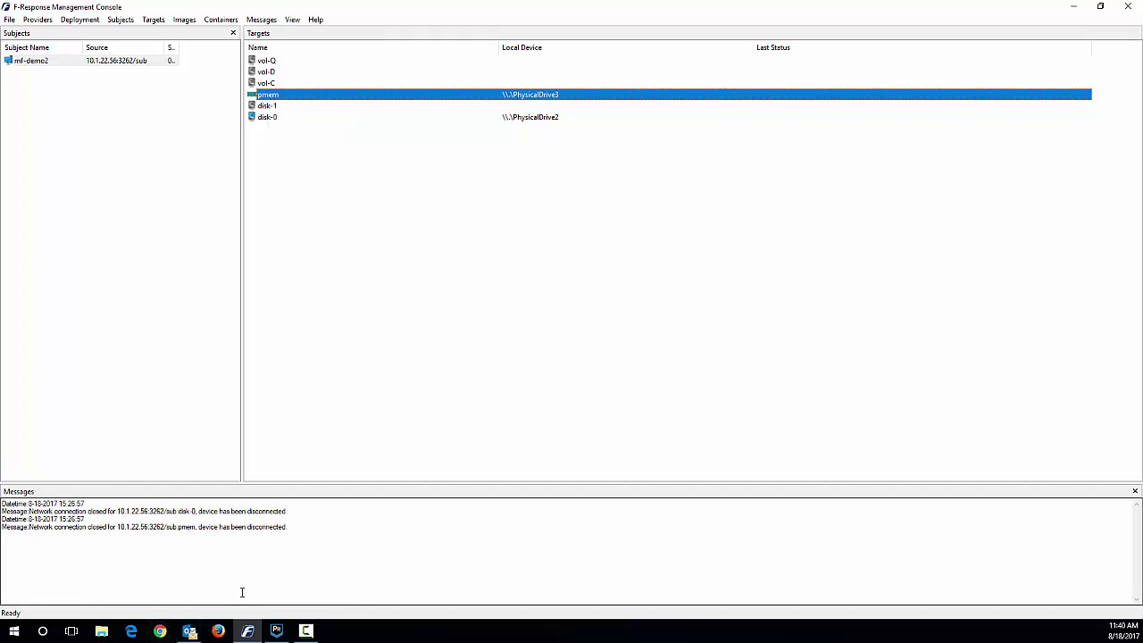
# - Re-list computer drives in AXIOM Process, now including PhysicalDrive2 (238.47 GB) and PhysicalDrive3 (8.47 GB)
pyautogui.click(277, 630)
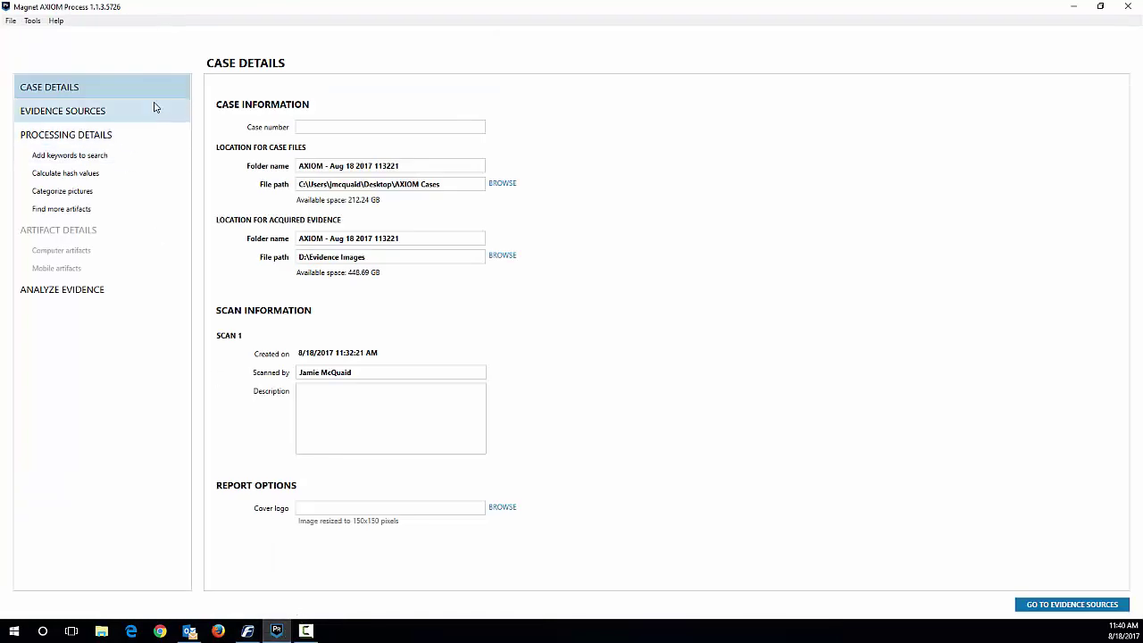
pyautogui.click(120, 115)
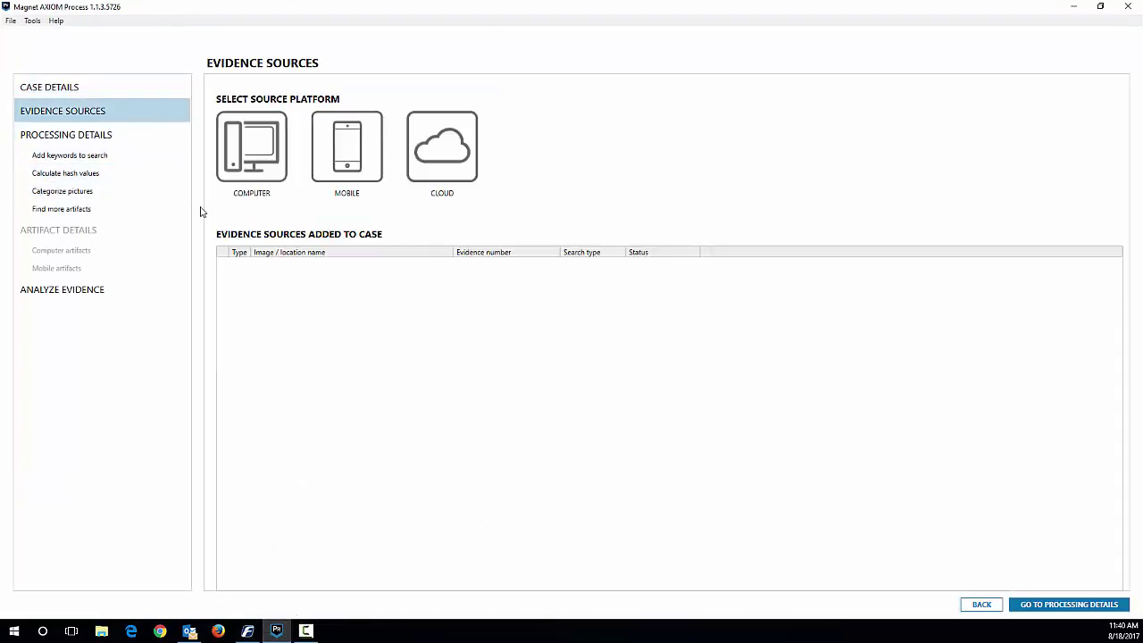
pyautogui.click(238, 150)
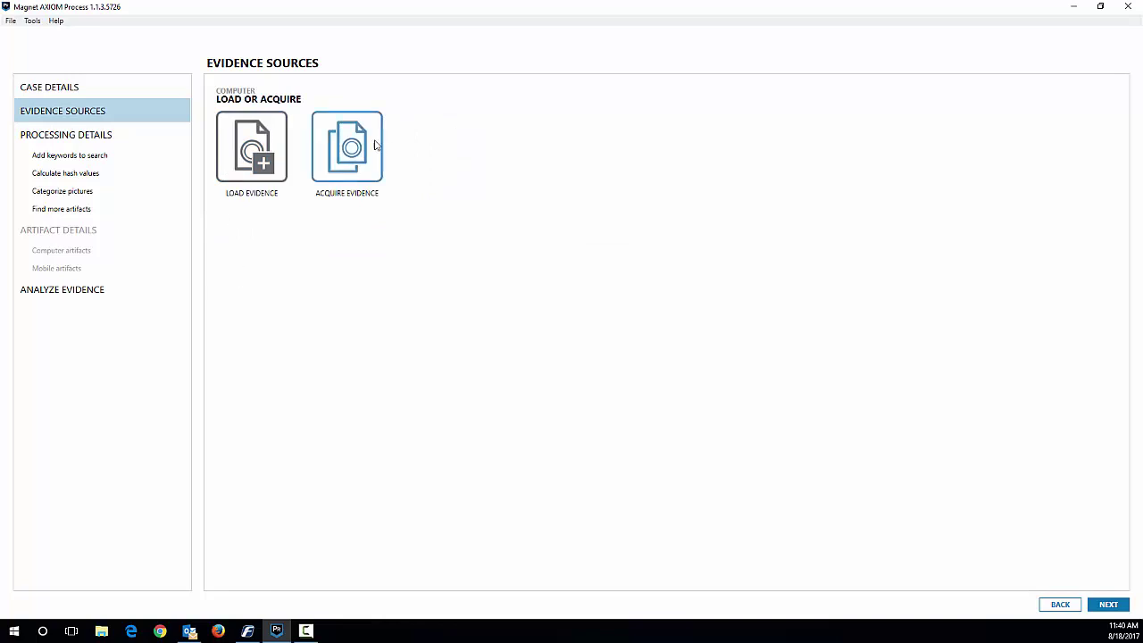
pyautogui.click(374, 146)
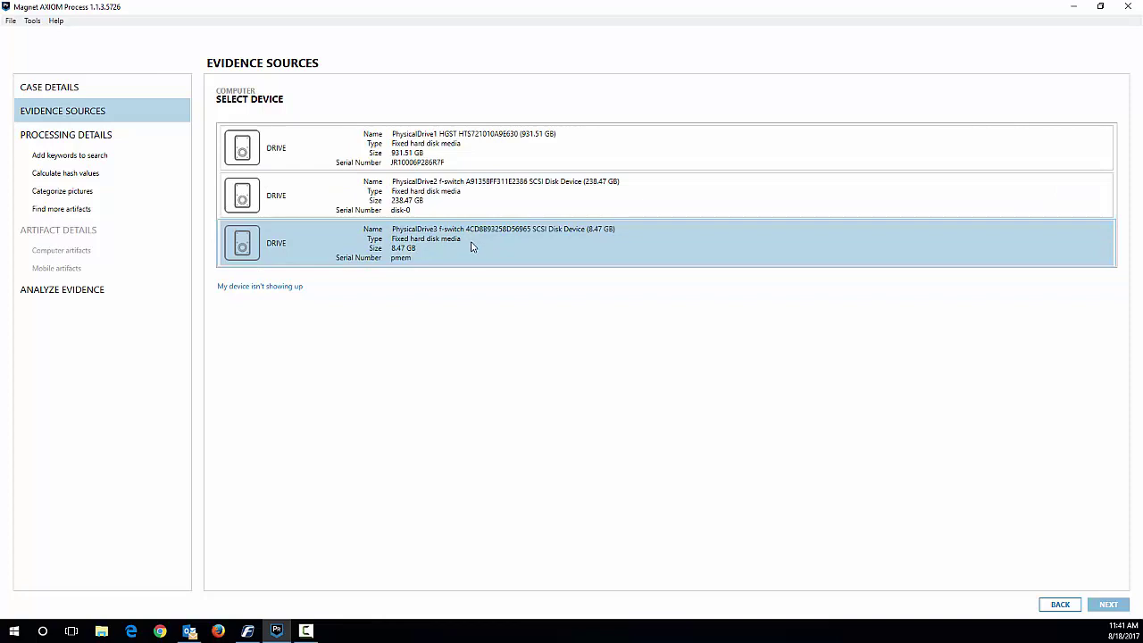
# - Add the 8.47 GB PhysicalDrive3 (pmem) to the case as a Full Raw image with Full search
pyautogui.click(475, 252)
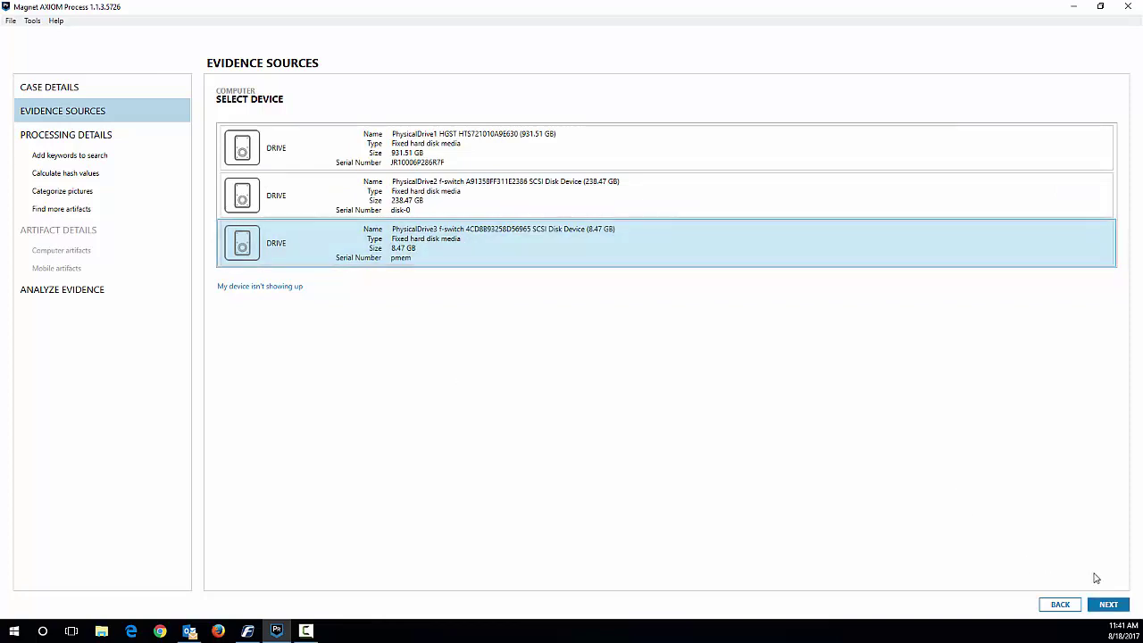
pyautogui.click(1107, 605)
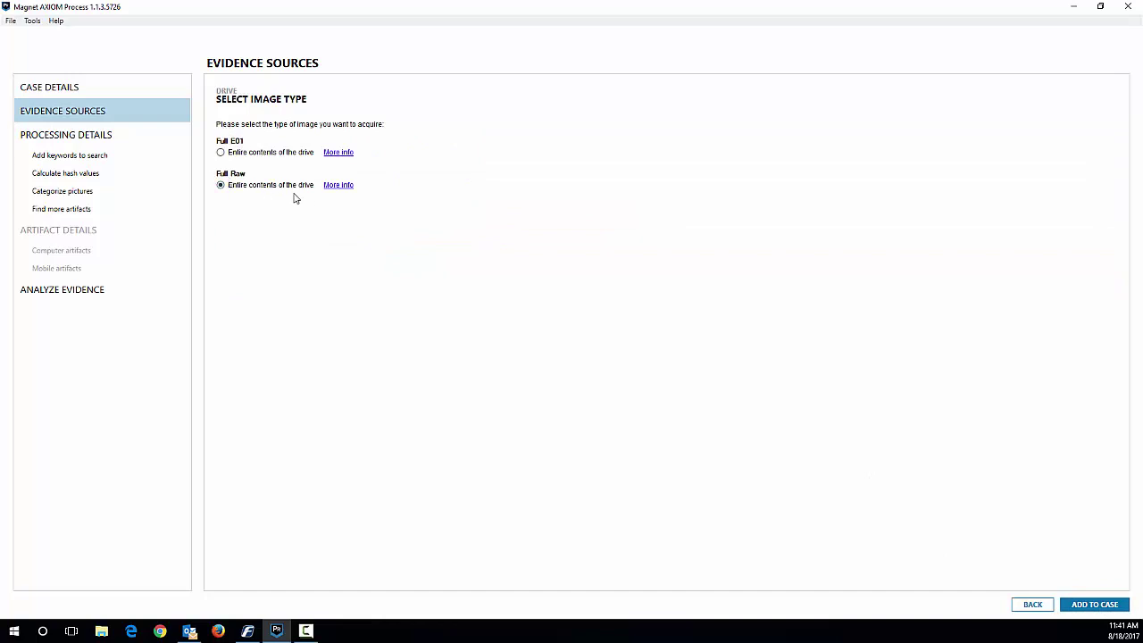
pyautogui.click(1112, 608)
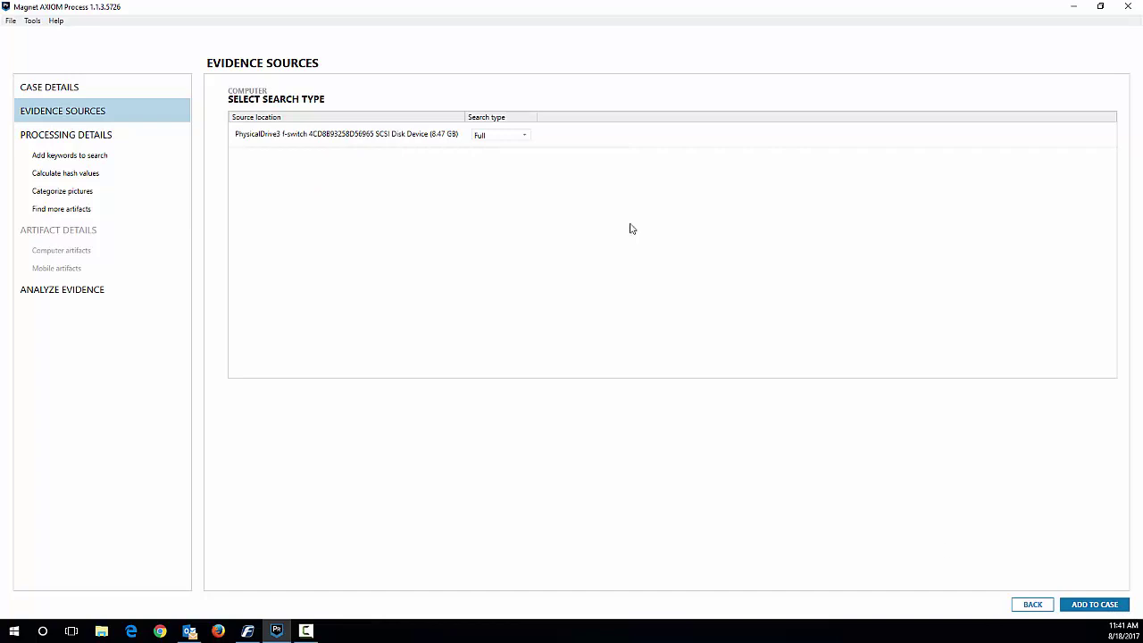
pyautogui.click(1082, 607)
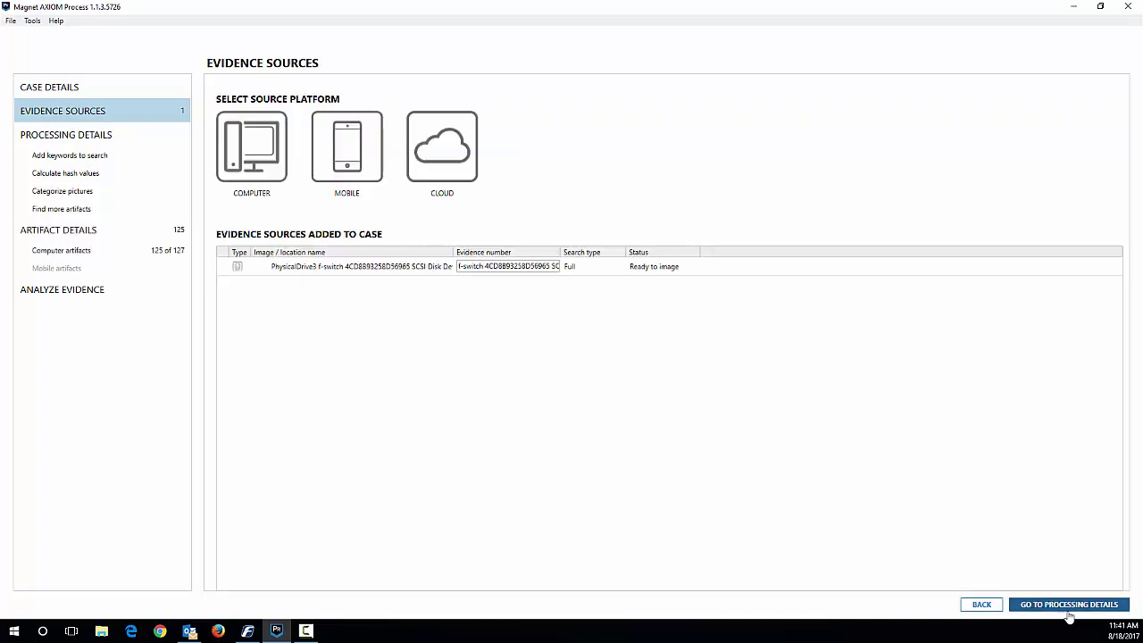
# - Pick the 238.47 GB PhysicalDrive2 (disk-0) as a new Computer device and proceed to image types
pyautogui.click(241, 150)
pyautogui.click(348, 162)
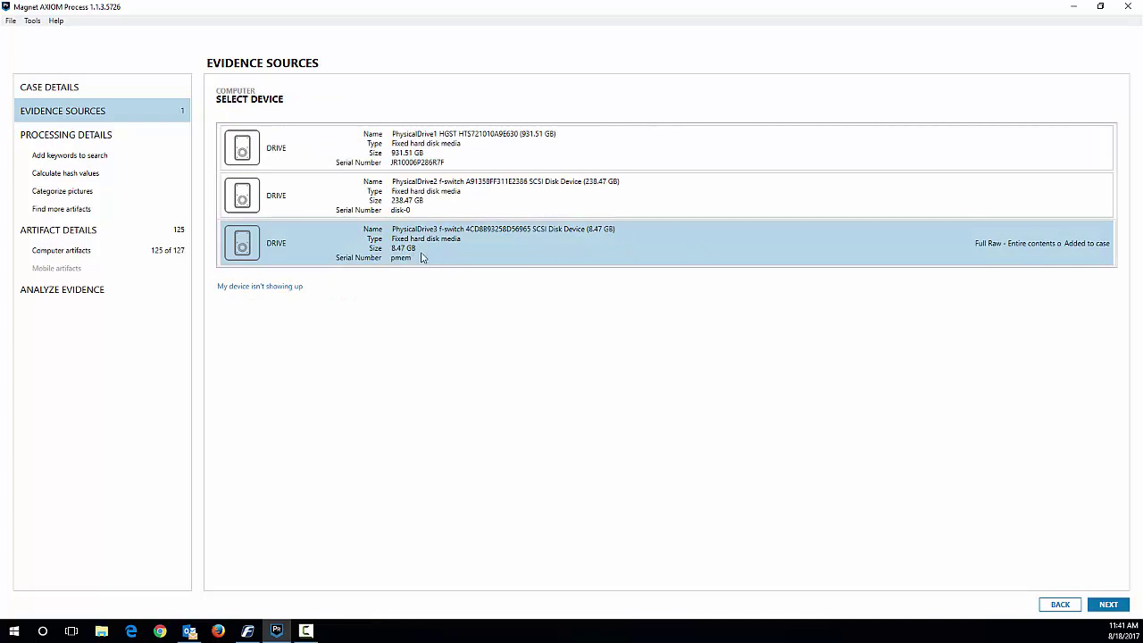
pyautogui.click(464, 198)
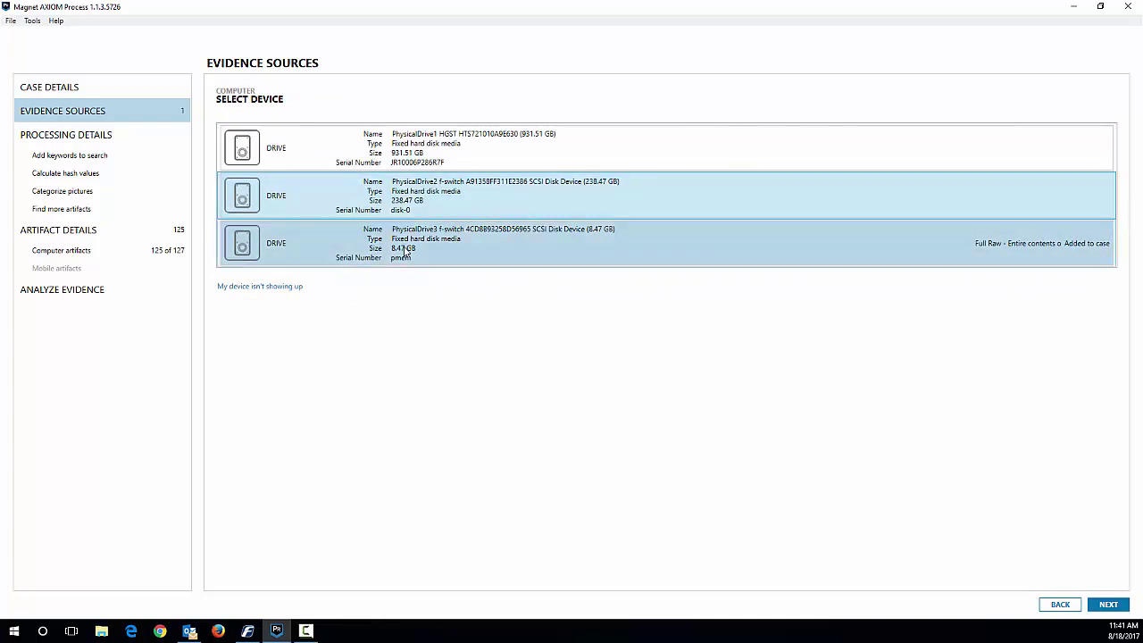
pyautogui.click(1107, 606)
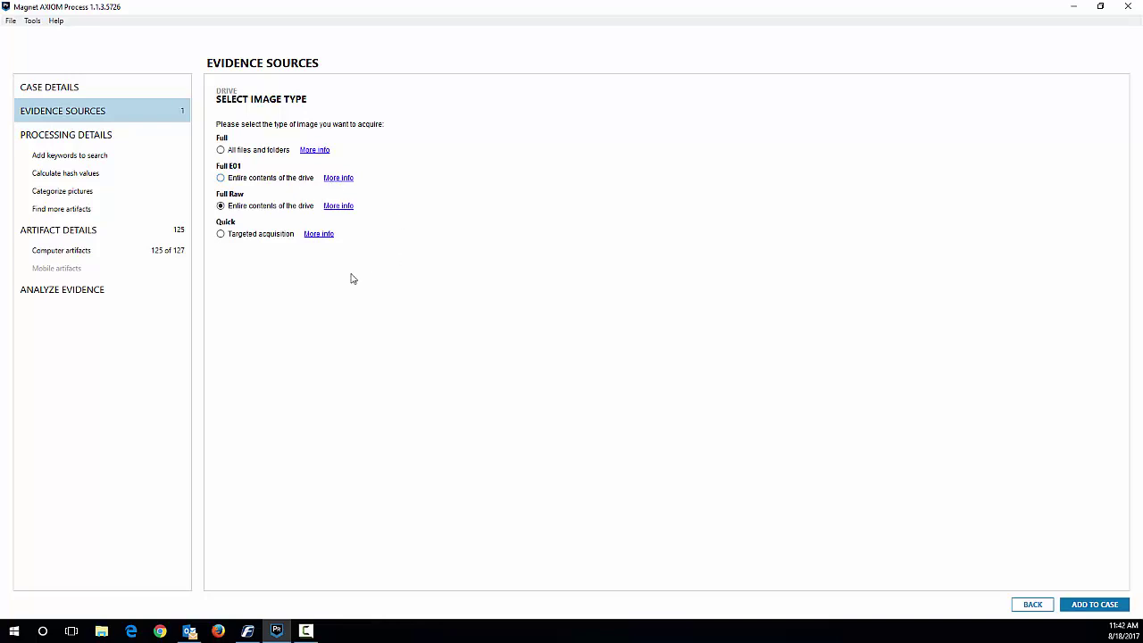
# - Add PhysicalDrive2 to the case as a Quick targeted acquisition, marked Ready to image
pyautogui.click(222, 236)
pyautogui.click(314, 234)
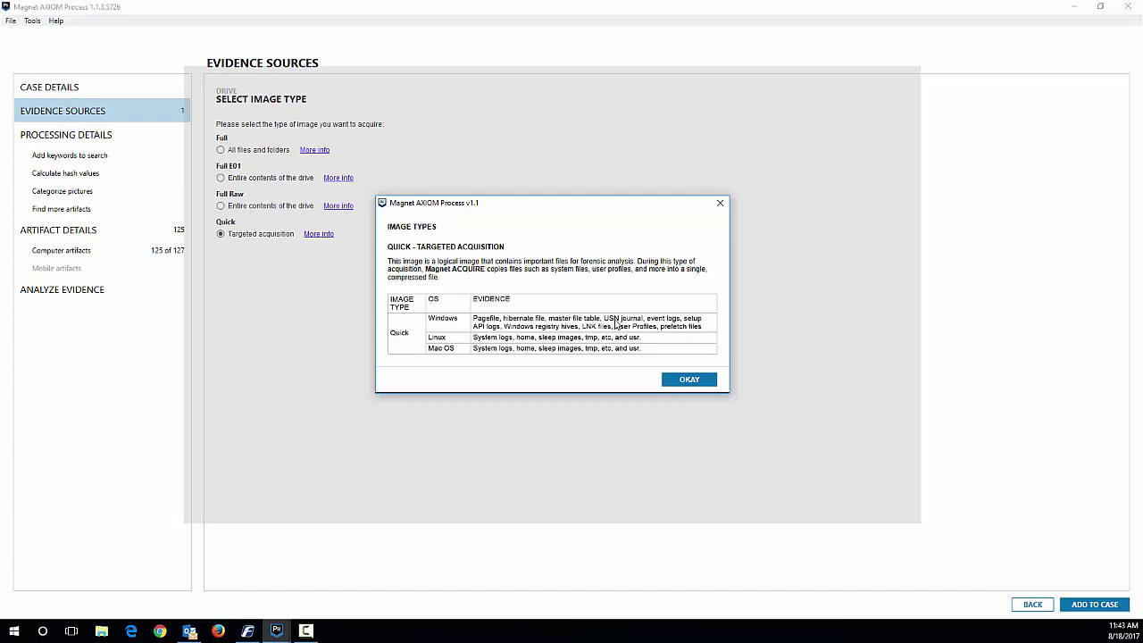
pyautogui.click(689, 378)
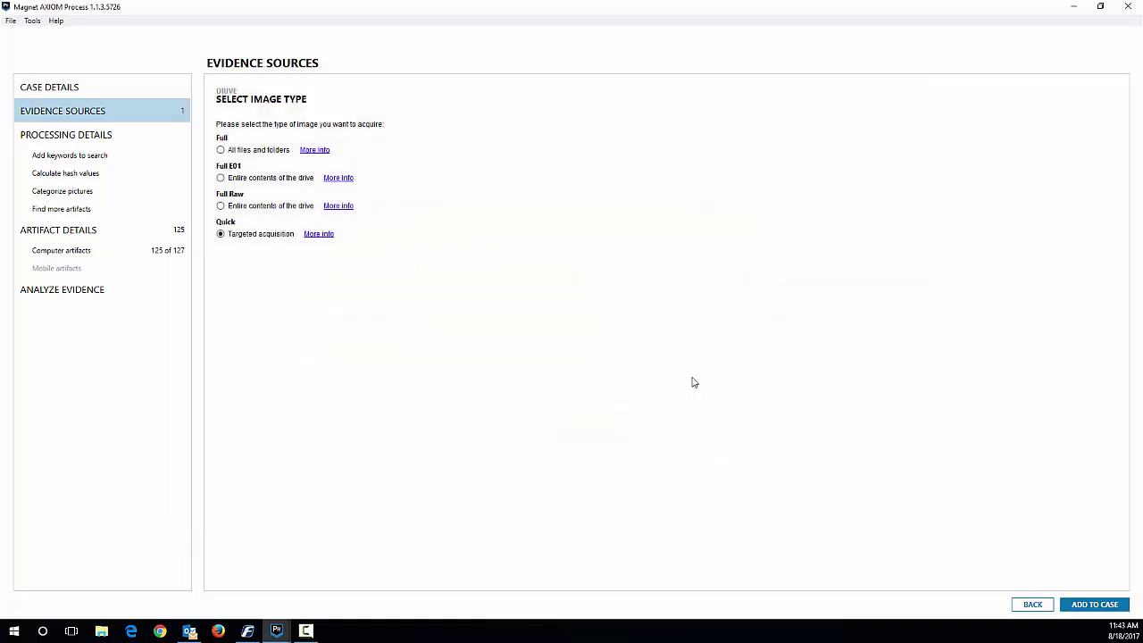
pyautogui.click(1094, 605)
pyautogui.click(459, 272)
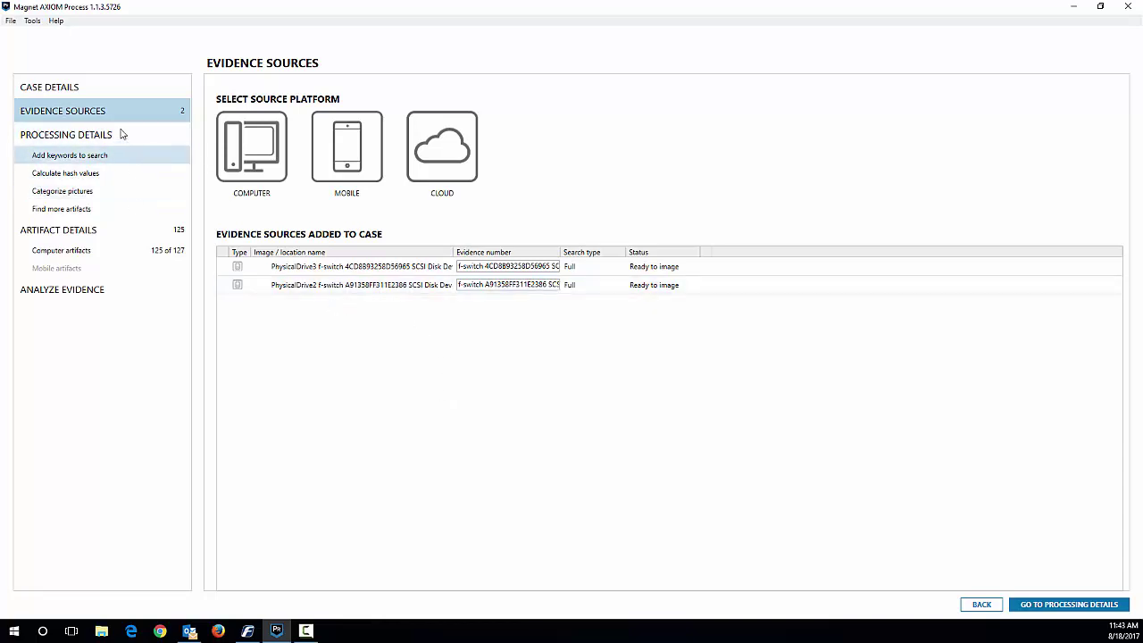
# - Review keyword search, hash value and computer artifact settings, with 125 of 127 artifacts included
pyautogui.click(124, 157)
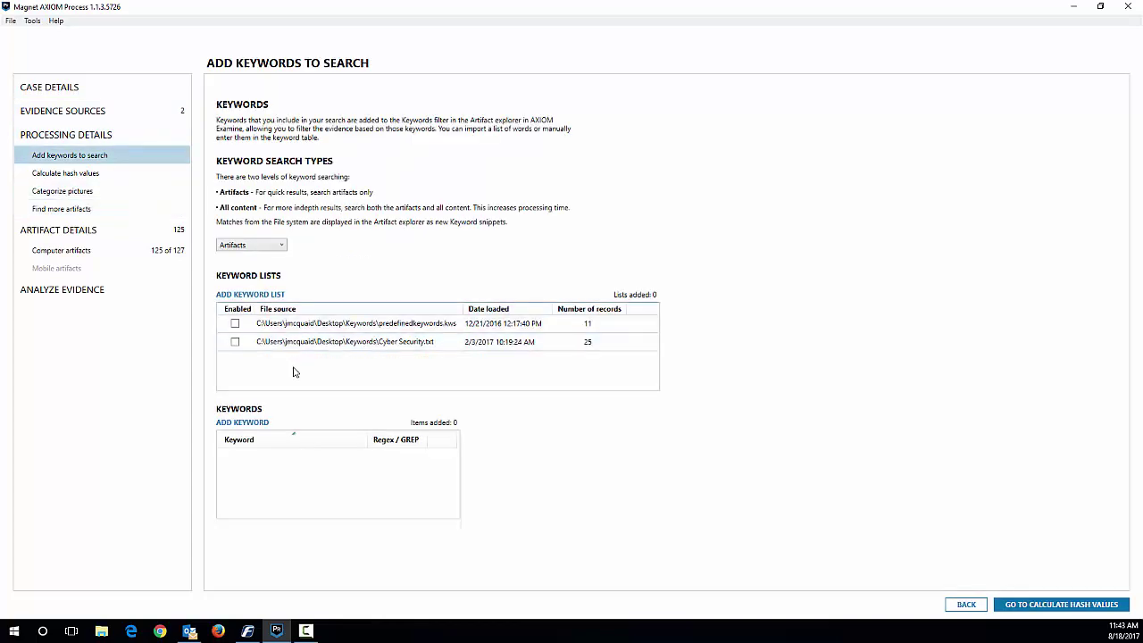
pyautogui.click(133, 176)
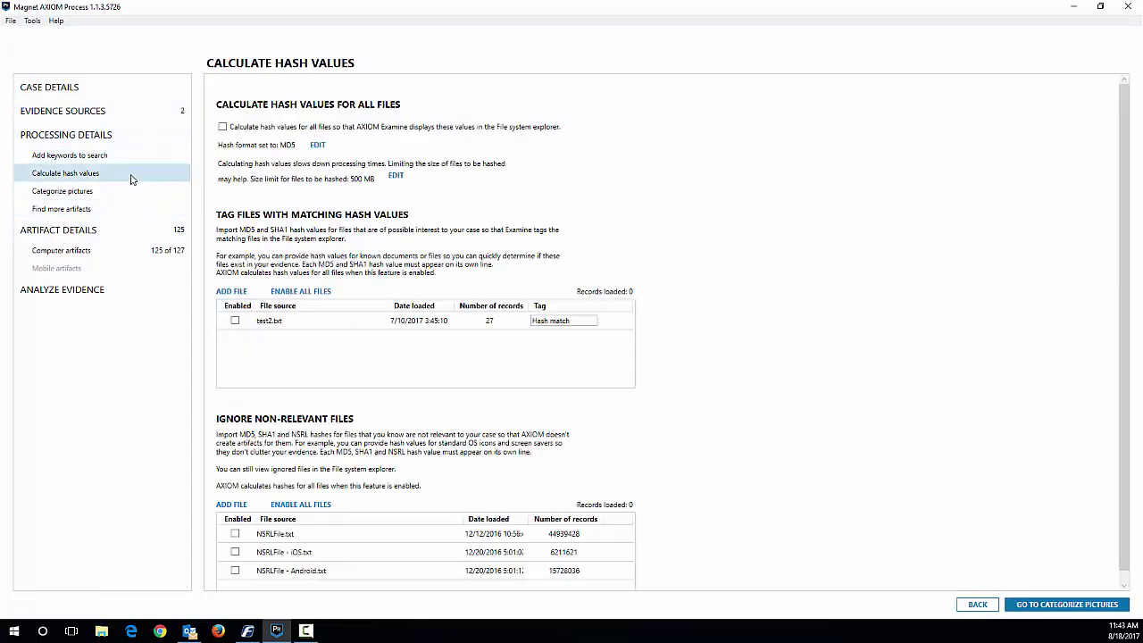
pyautogui.click(109, 254)
pyautogui.scroll(-2, 636, 357)
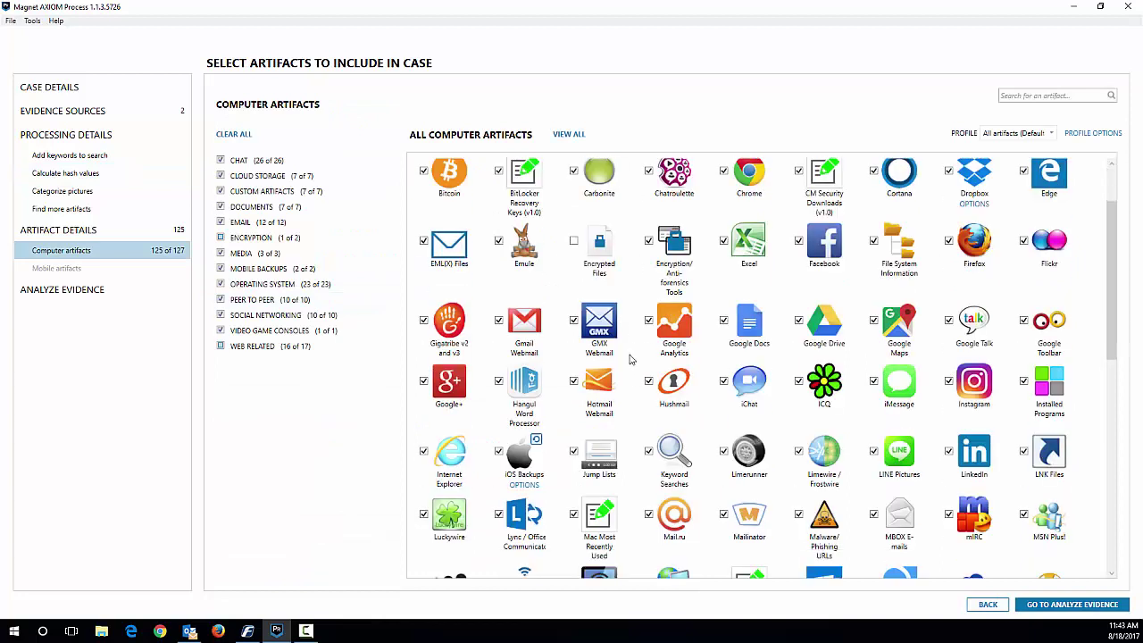
pyautogui.scroll(-15, 630, 358)
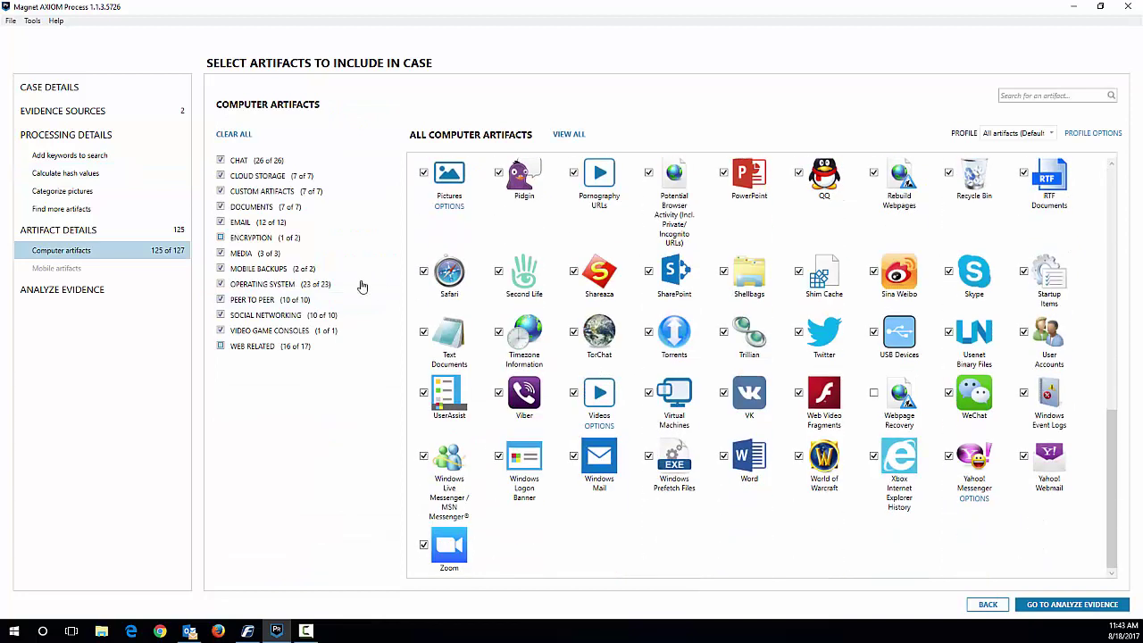
# - Start analyzing both queued evidence sources from the Analyze Evidence summary
pyautogui.click(114, 286)
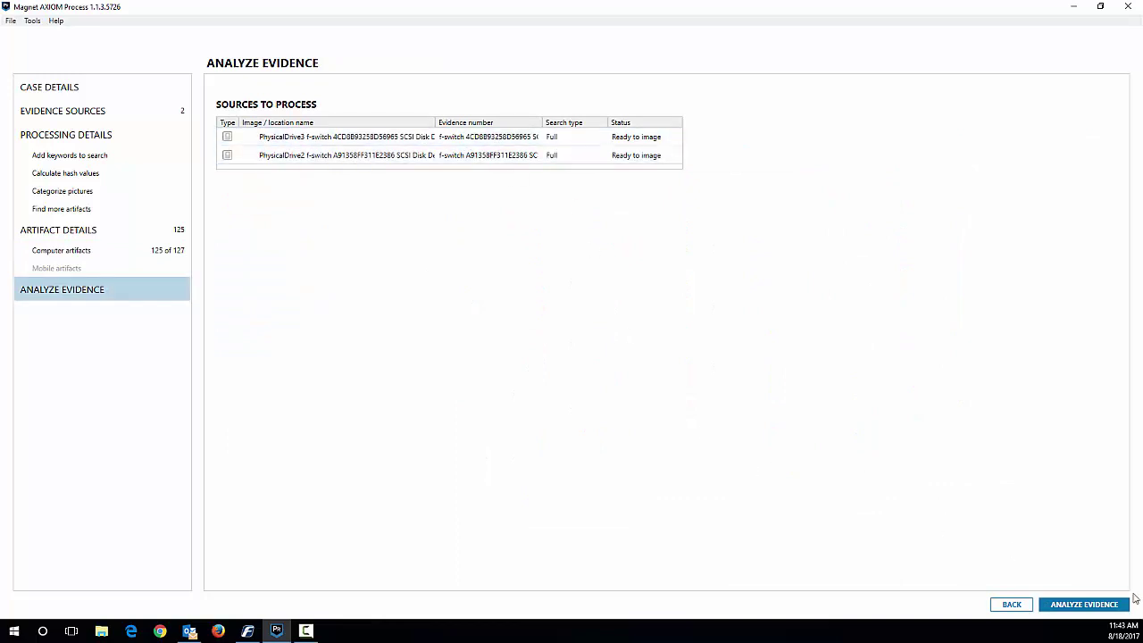
pyautogui.click(1100, 609)
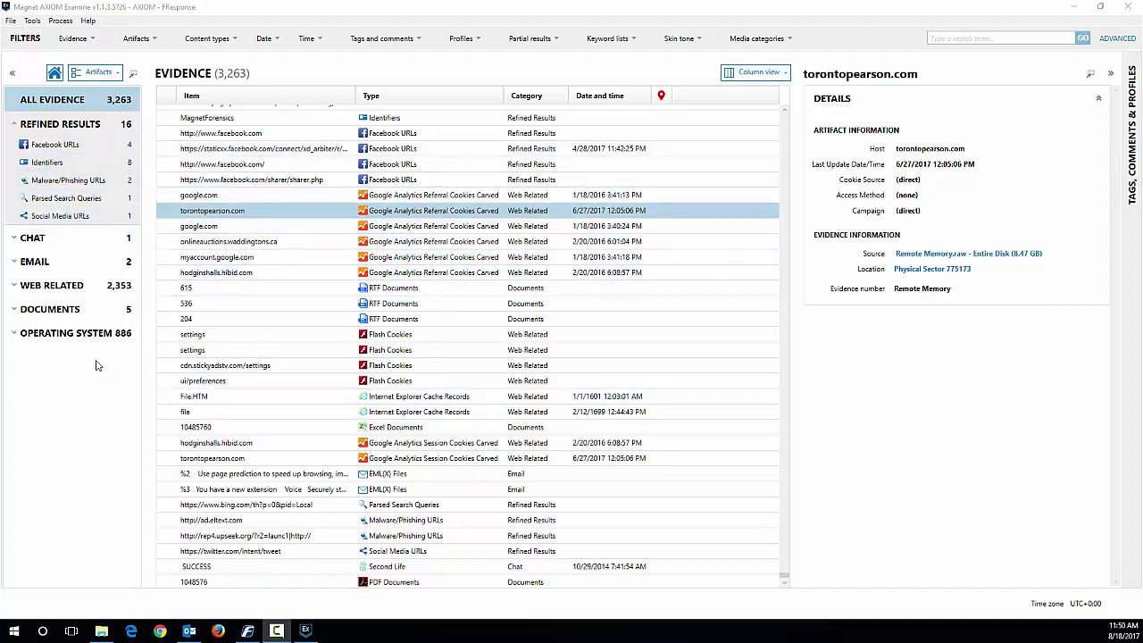
# - Browse Operating System artifacts: LNK Files, Prefetch Files, then the 567 Windows Event Logs
pyautogui.click(15, 336)
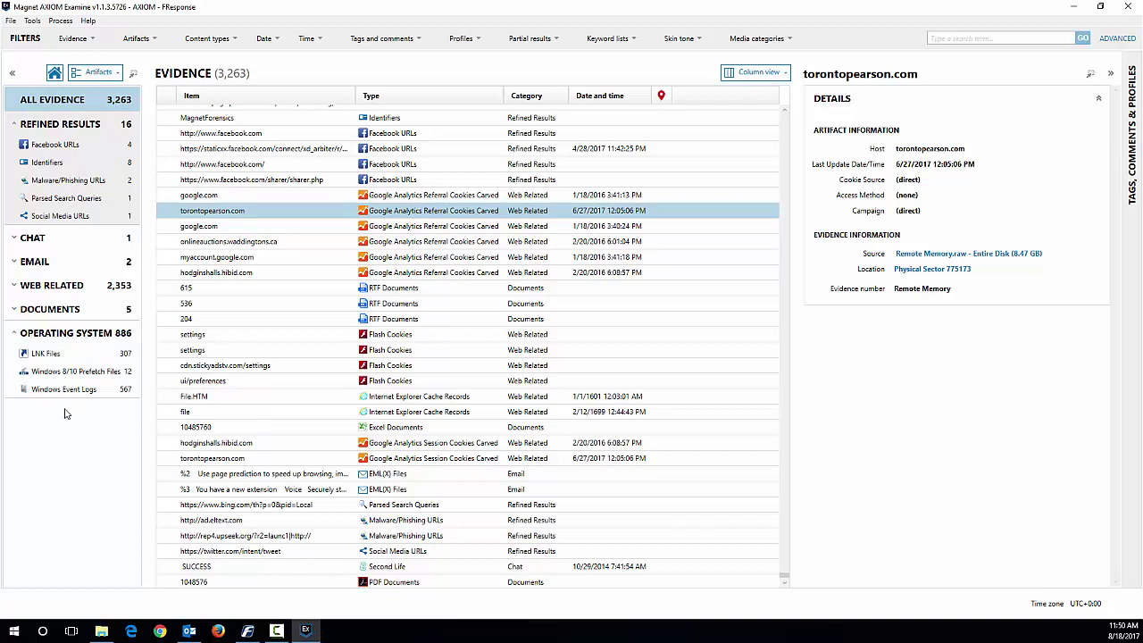
pyautogui.click(46, 355)
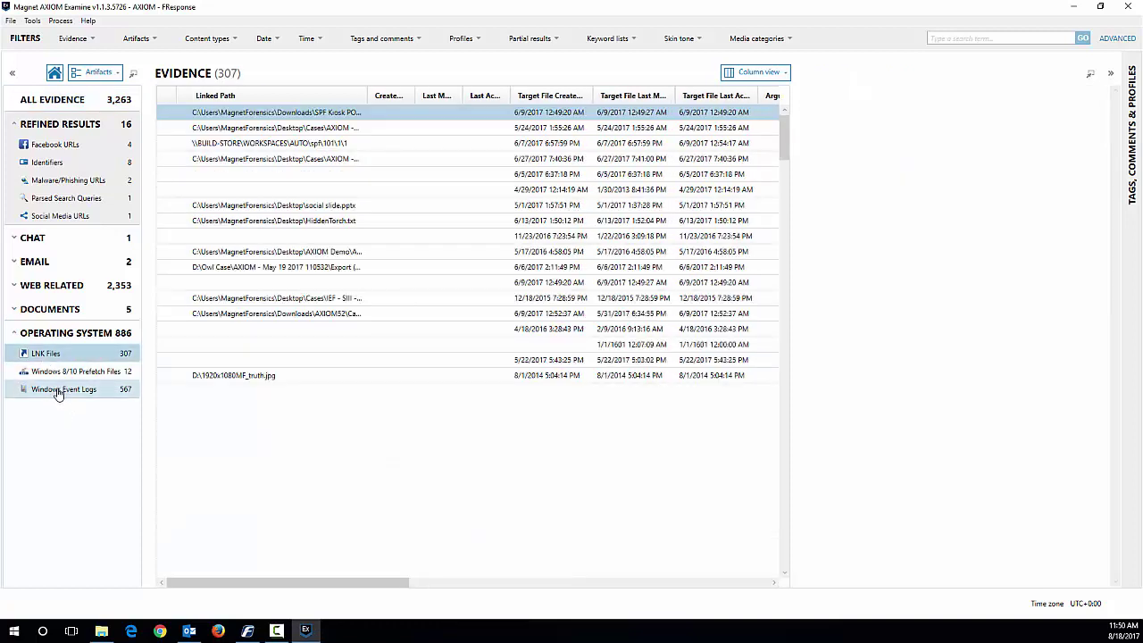
pyautogui.click(63, 375)
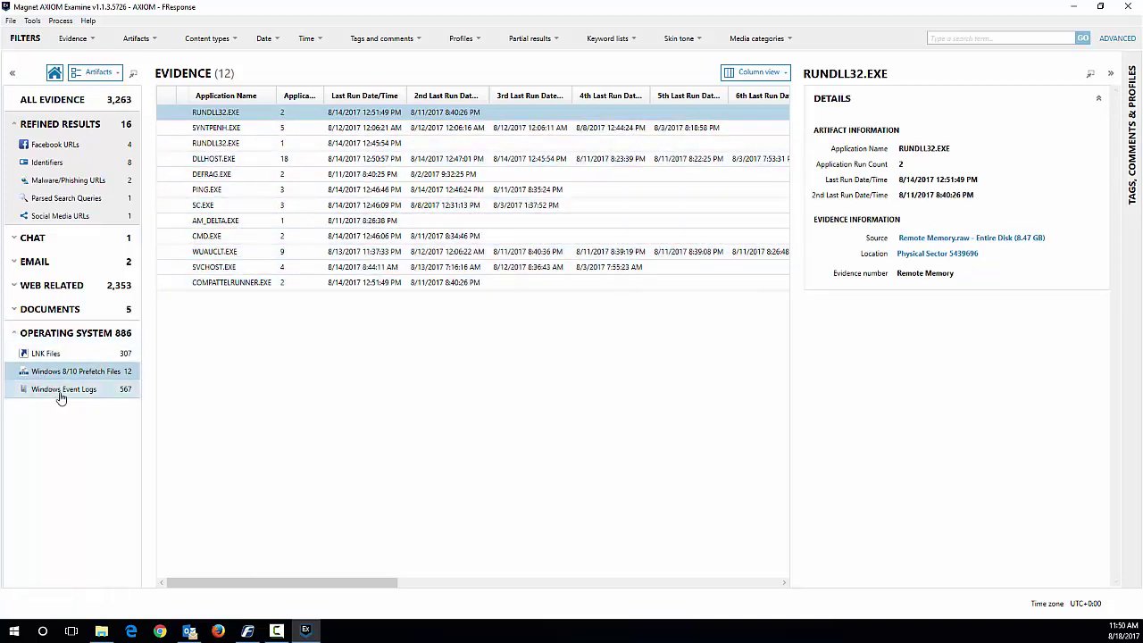
pyautogui.click(98, 390)
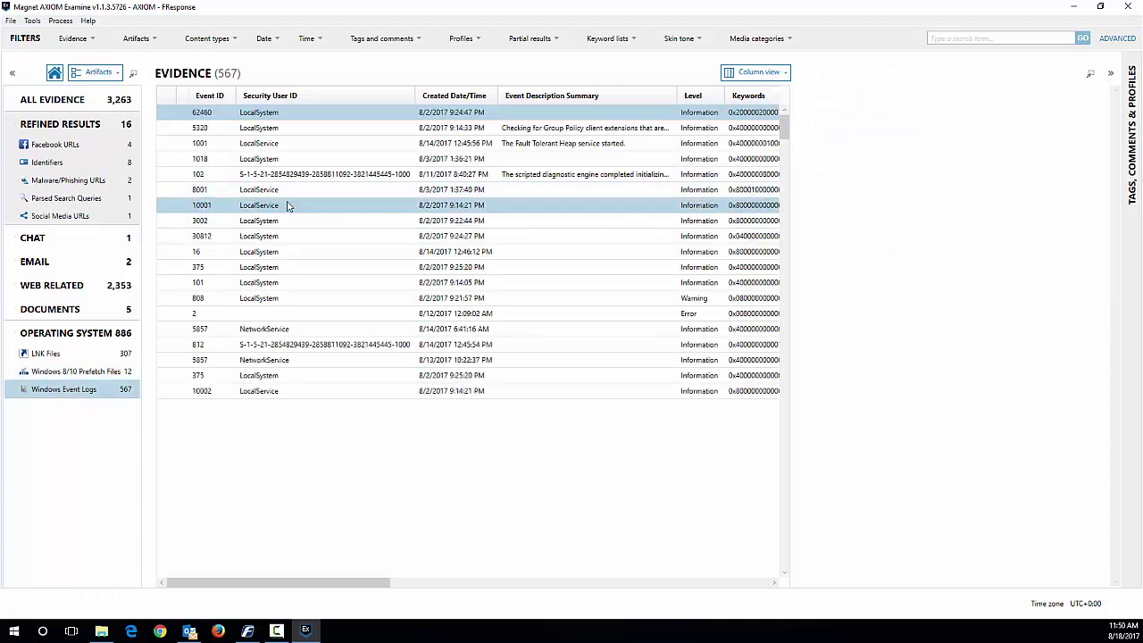